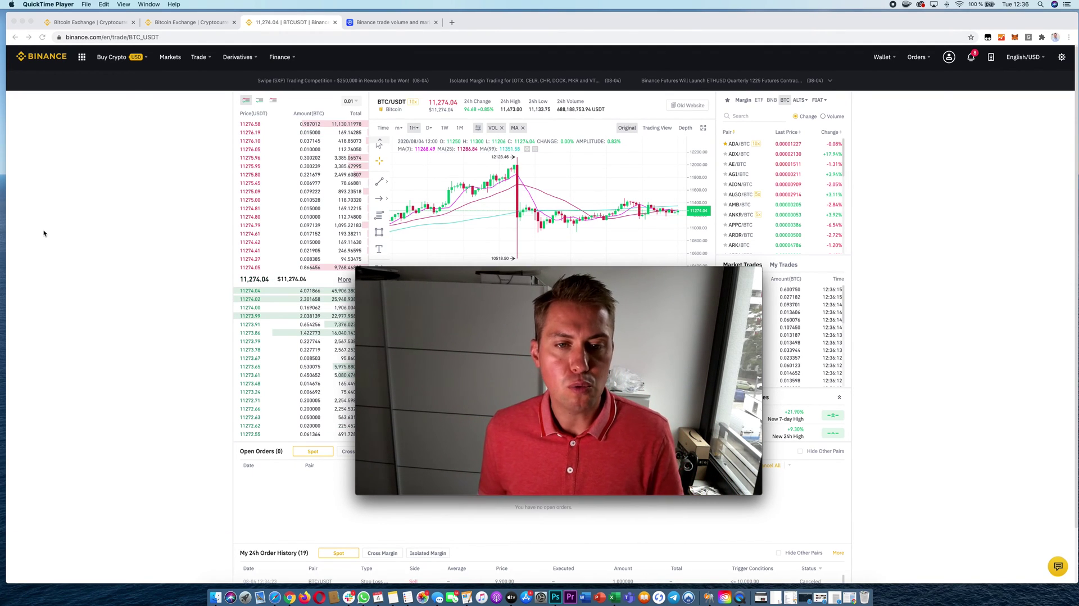
Switch the spot order form to OCO and back to Stop-limit to view both advanced order types.
{"action": "left_click_drag", "start_coordinate": [448, 276], "coordinate": [663, 313]}
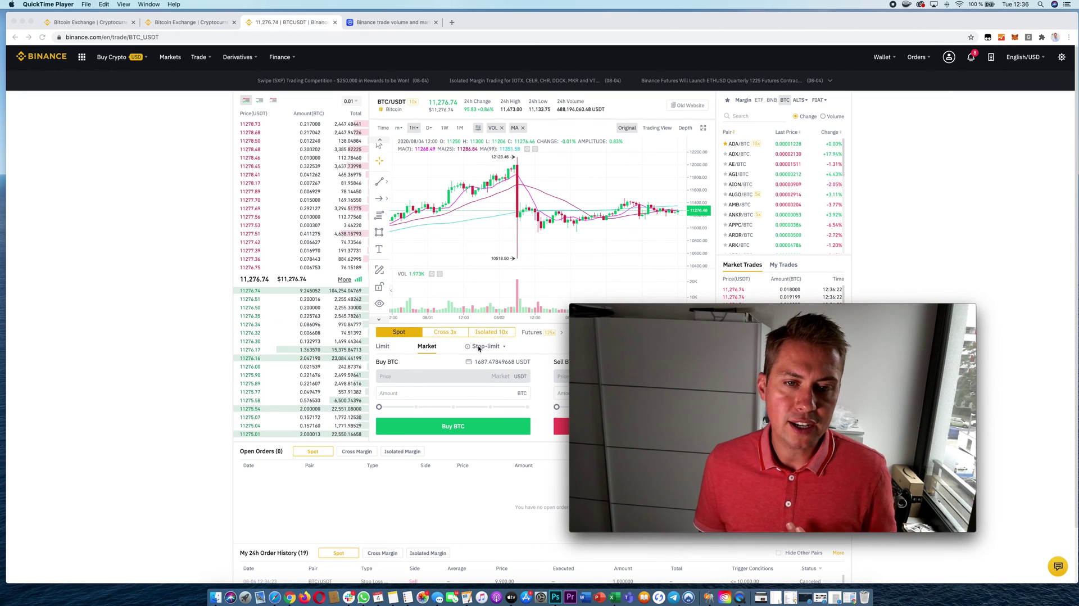
{"action": "left_click", "coordinate": [500, 347]}
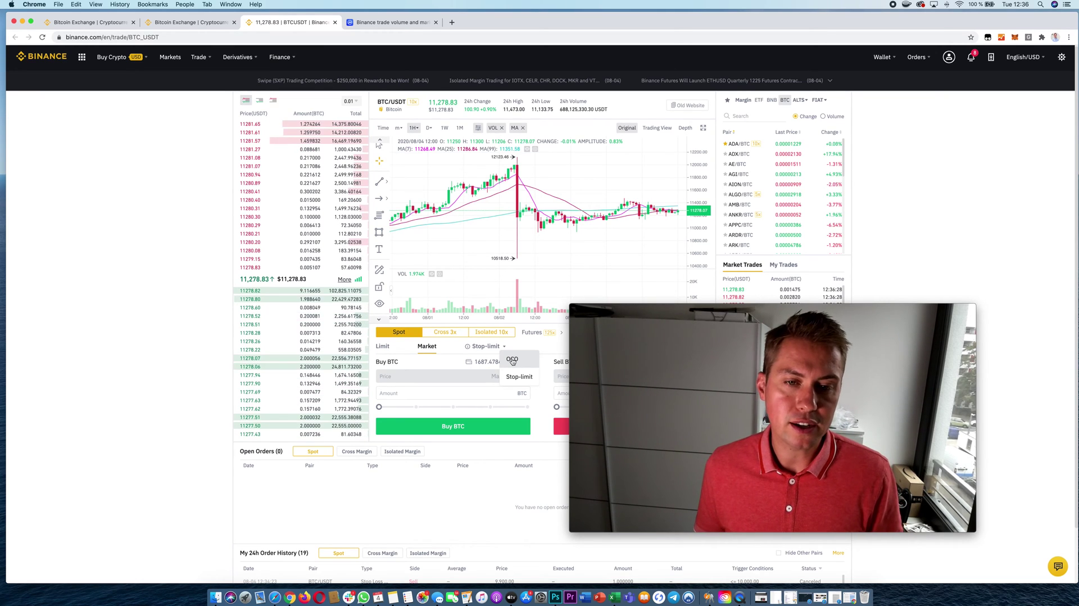
{"action": "left_click", "coordinate": [512, 361]}
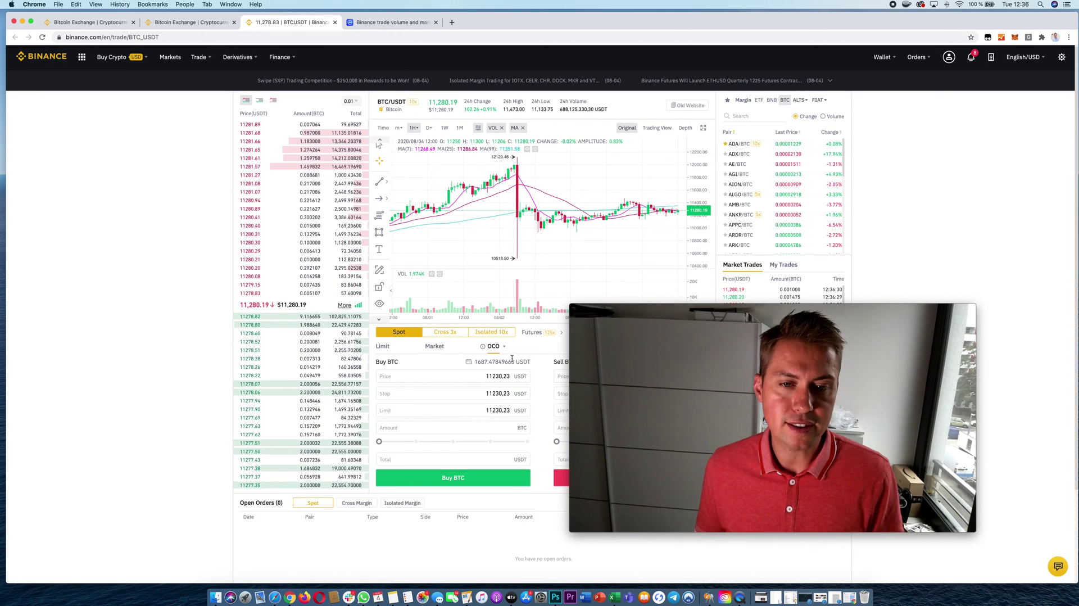
{"action": "left_click", "coordinate": [499, 347]}
{"action": "left_click", "coordinate": [517, 378]}
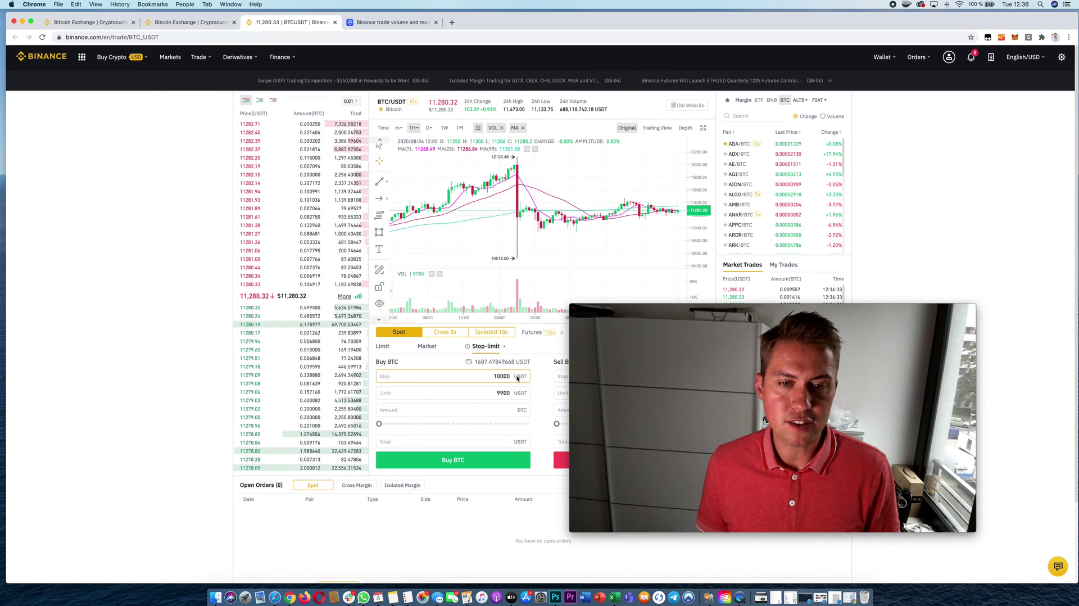
{"action": "left_click", "coordinate": [509, 347]}
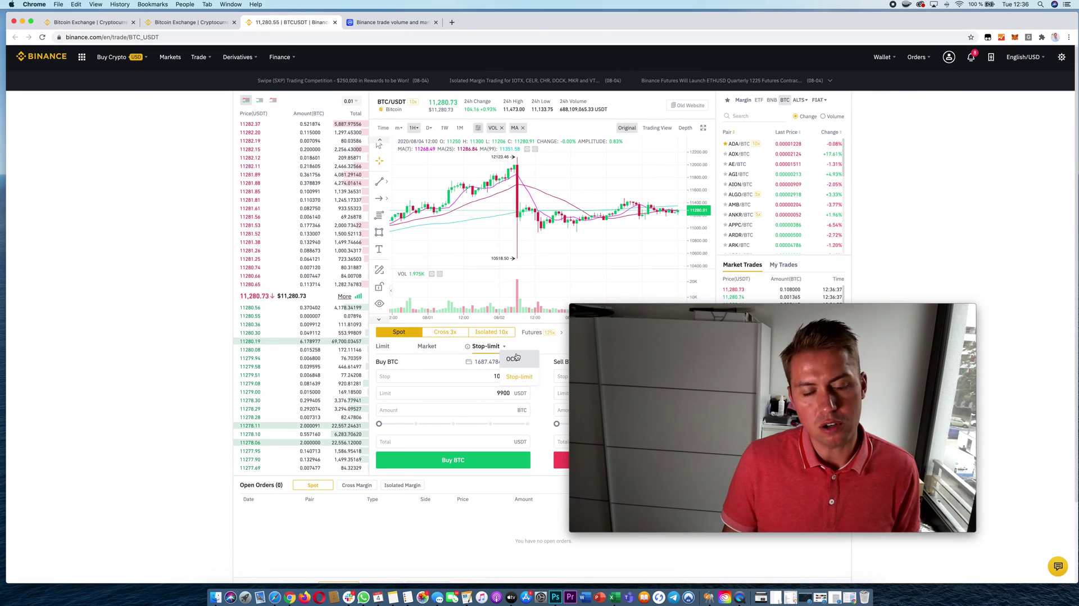
{"action": "left_click", "coordinate": [606, 313]}
{"action": "left_click_drag", "start_coordinate": [607, 313], "coordinate": [1078, 275]}
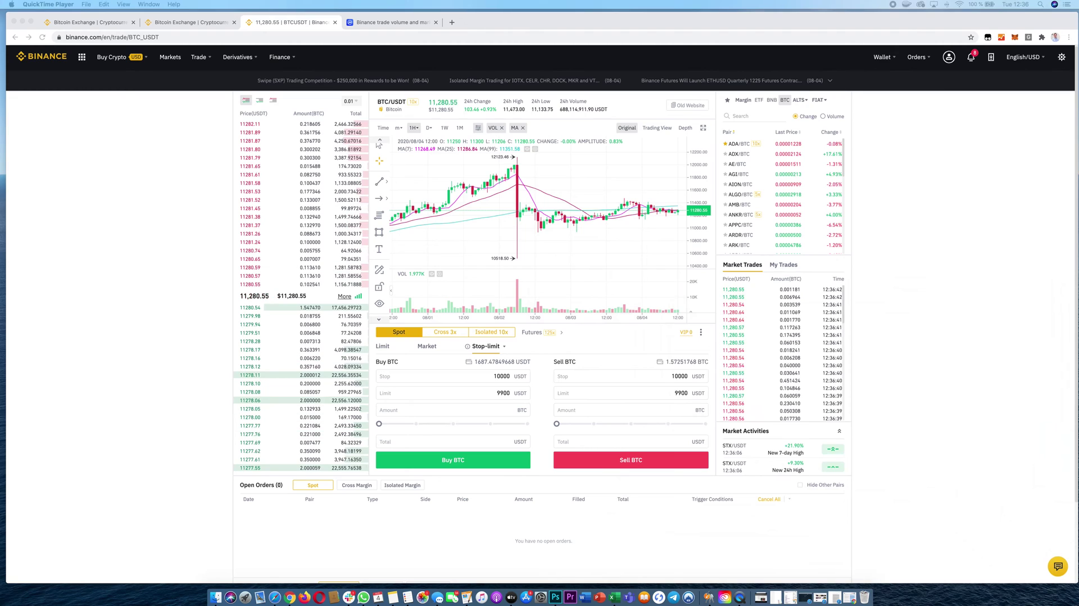
Fill in a market buy order with an amount of 0.01 BTC and clear the amount again.
{"action": "left_click", "coordinate": [427, 347]}
{"action": "left_click", "coordinate": [428, 348]}
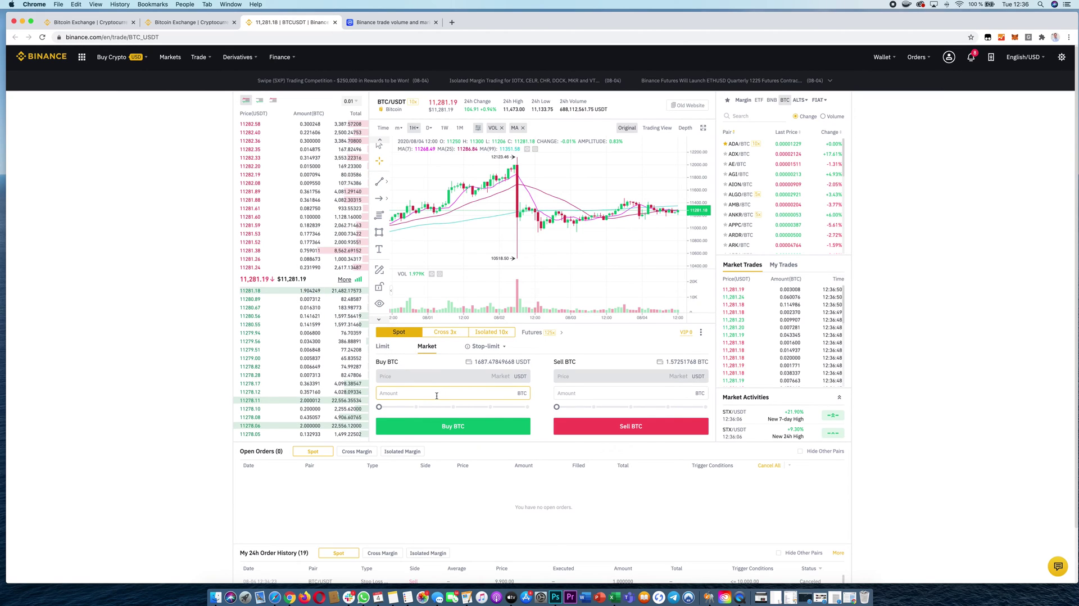
{"action": "type", "text": "0"}
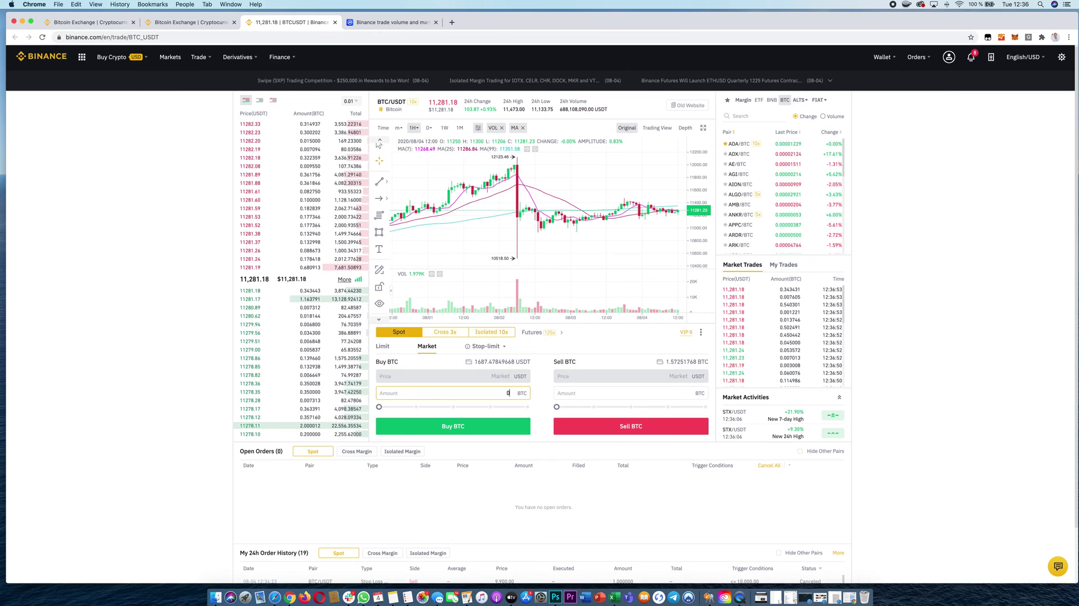
{"action": "type", "text": ",01"}
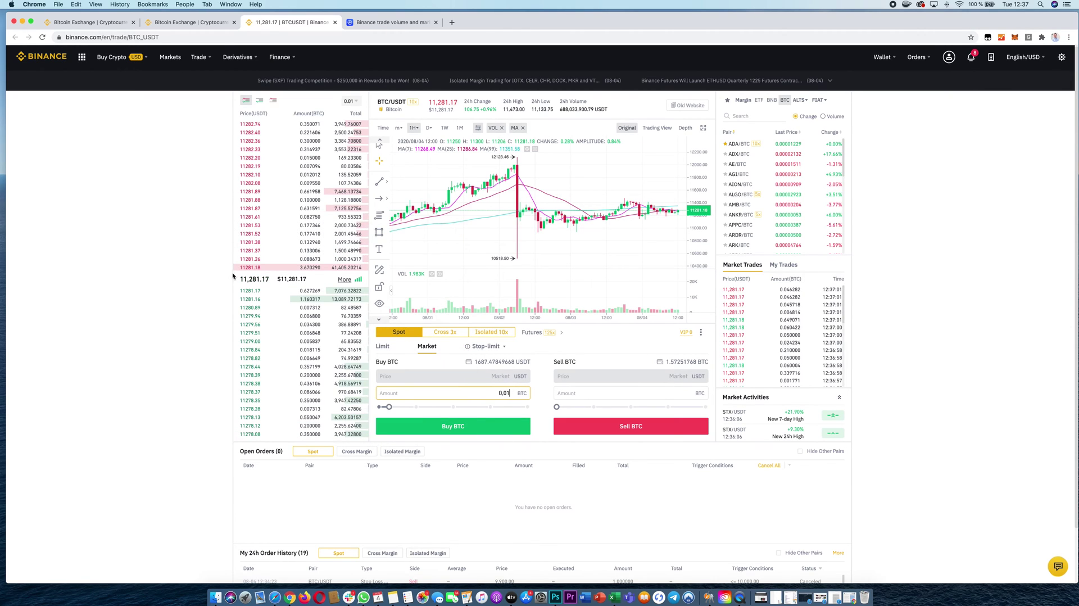
{"action": "double_click", "coordinate": [499, 394]}
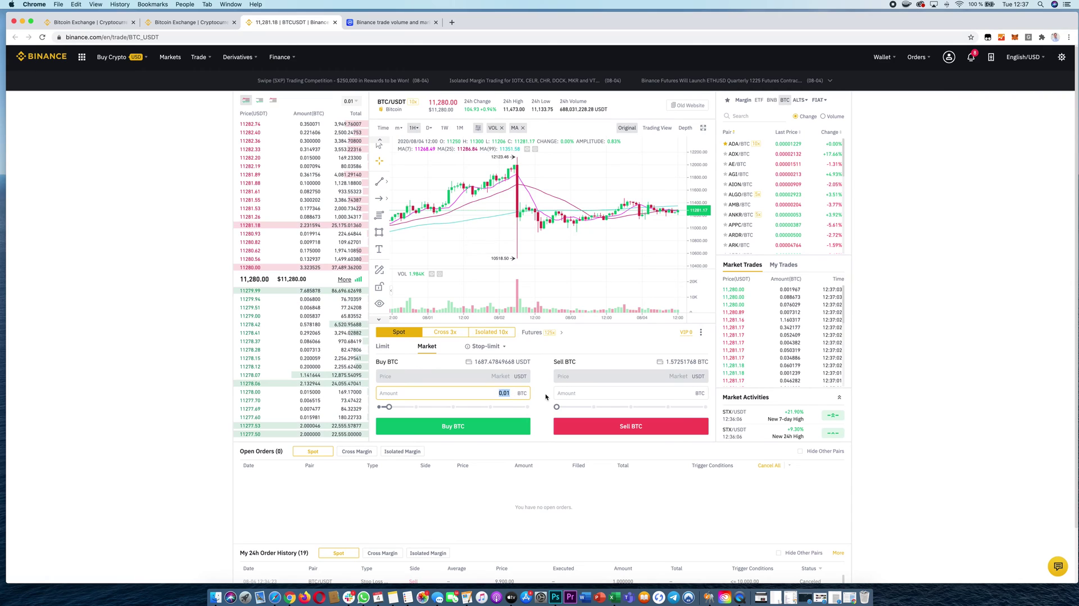
{"action": "key", "text": "BackSpace"}
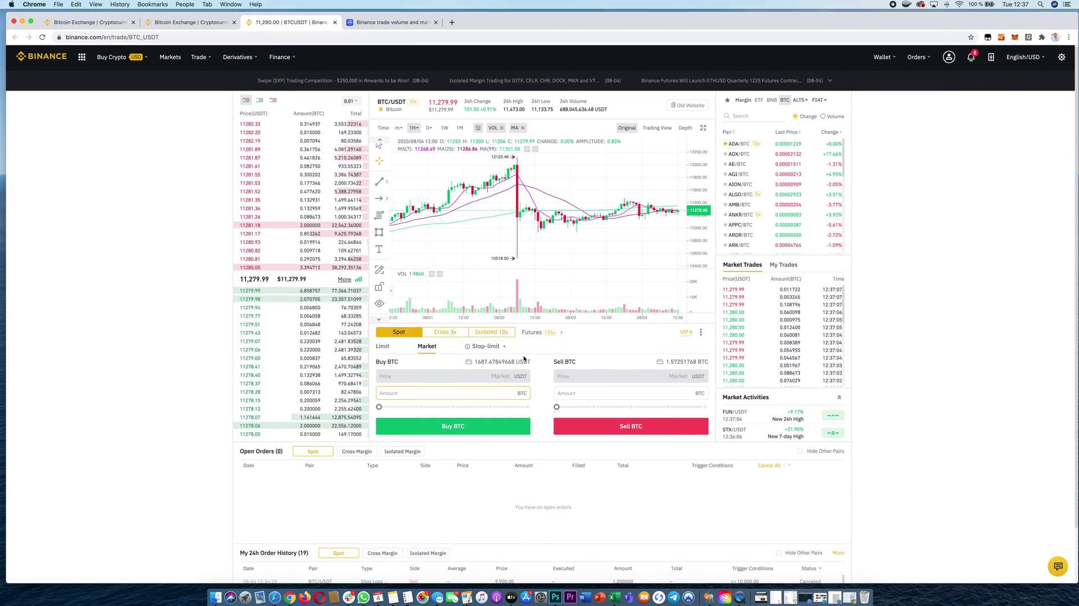
Place a limit buy order for 0.01 BTC at a price of 10000 USDT.
{"action": "left_click", "coordinate": [382, 347]}
{"action": "left_click", "coordinate": [500, 376]}
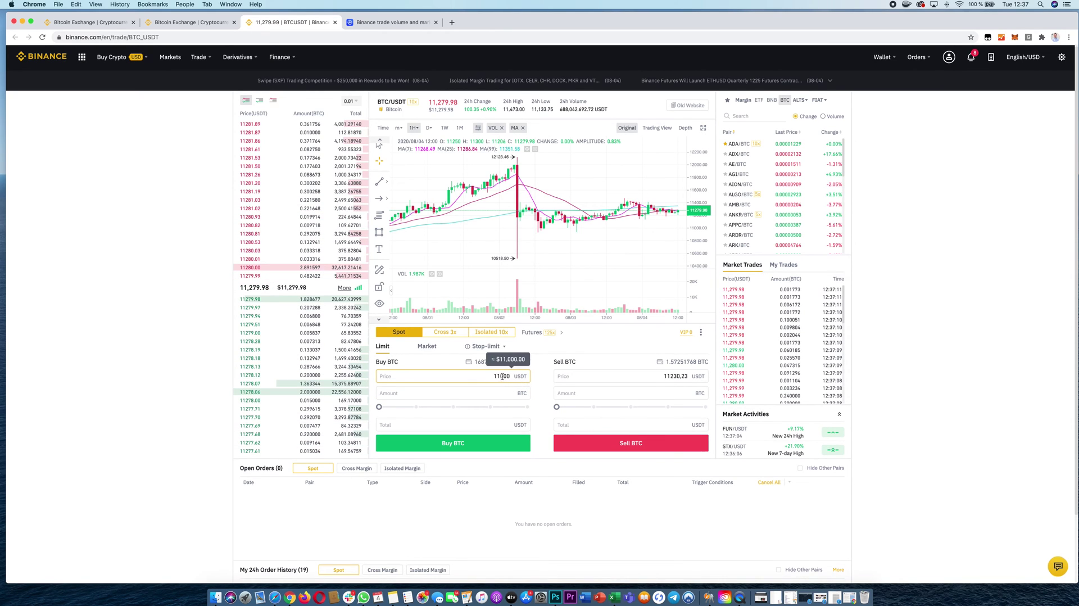
{"action": "type", "text": "0"}
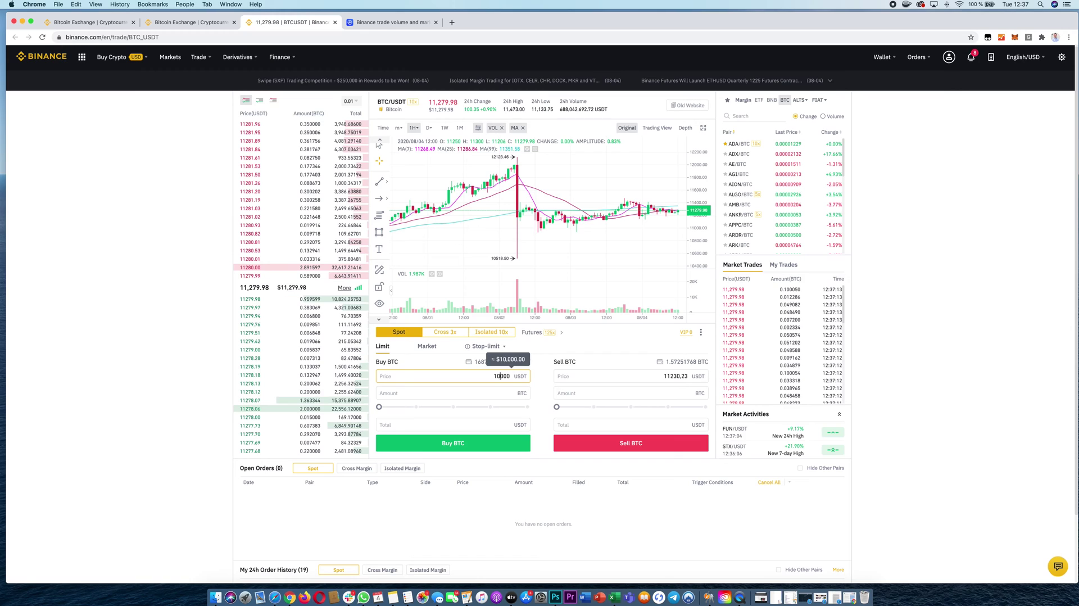
{"action": "left_click", "coordinate": [508, 395]}
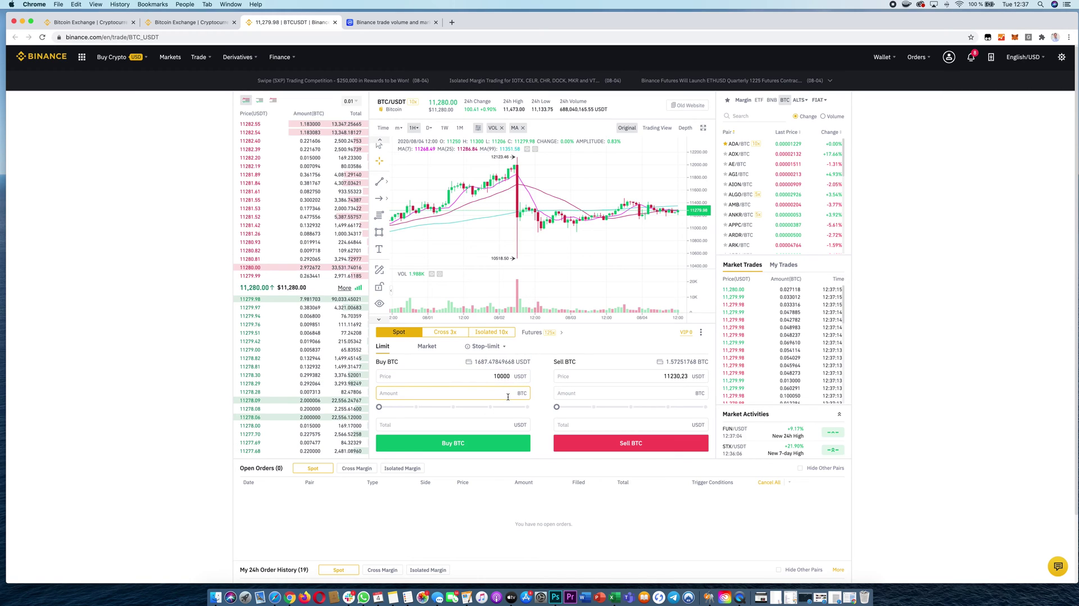
{"action": "type", "text": "0.0"}
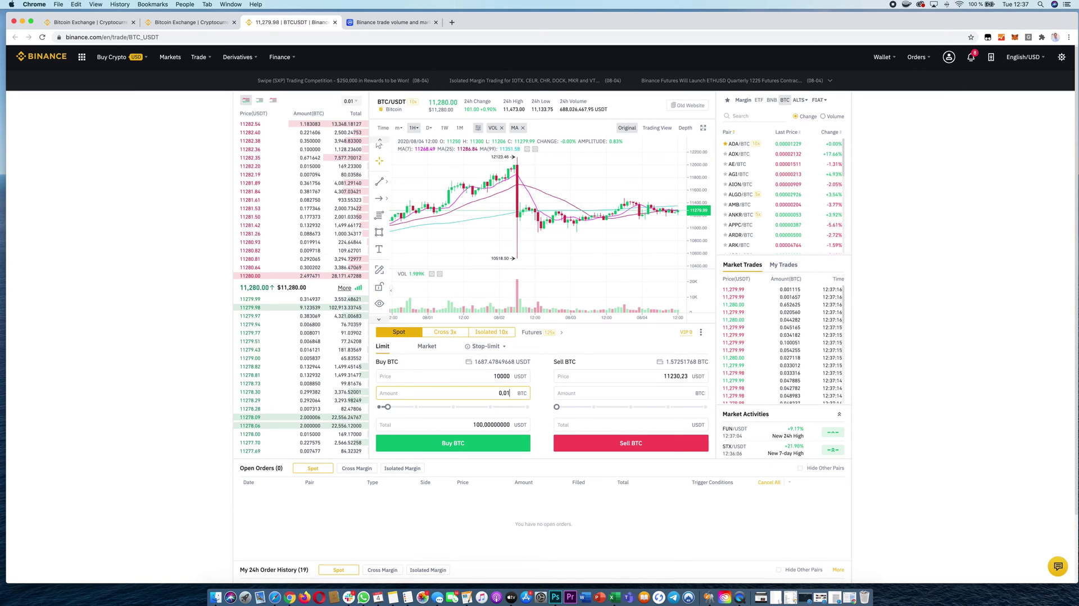
{"action": "type", "text": "1"}
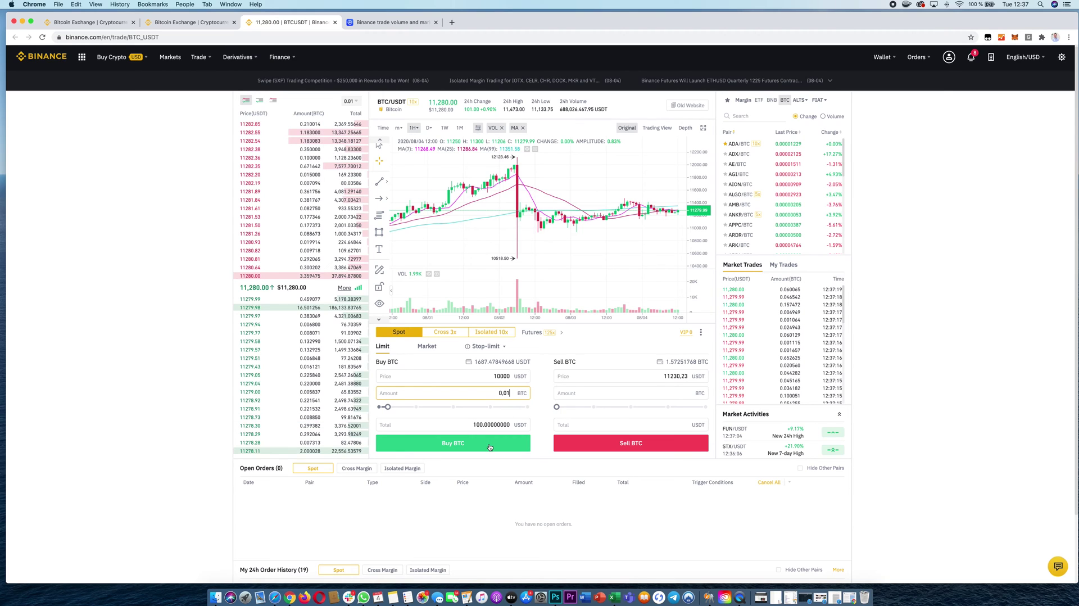
{"action": "left_click", "coordinate": [490, 448]}
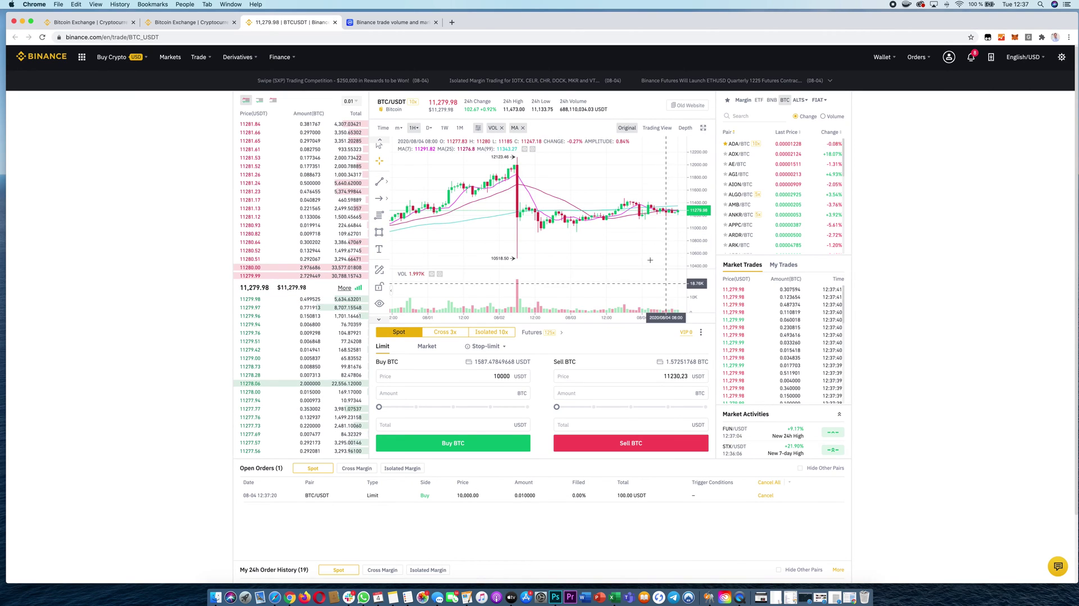
Place and confirm a stop-limit sell order for 1 BTC with a stop of 10000 USDT and a limit of 9900 USDT.
{"action": "mouse_move", "coordinate": [687, 332]}
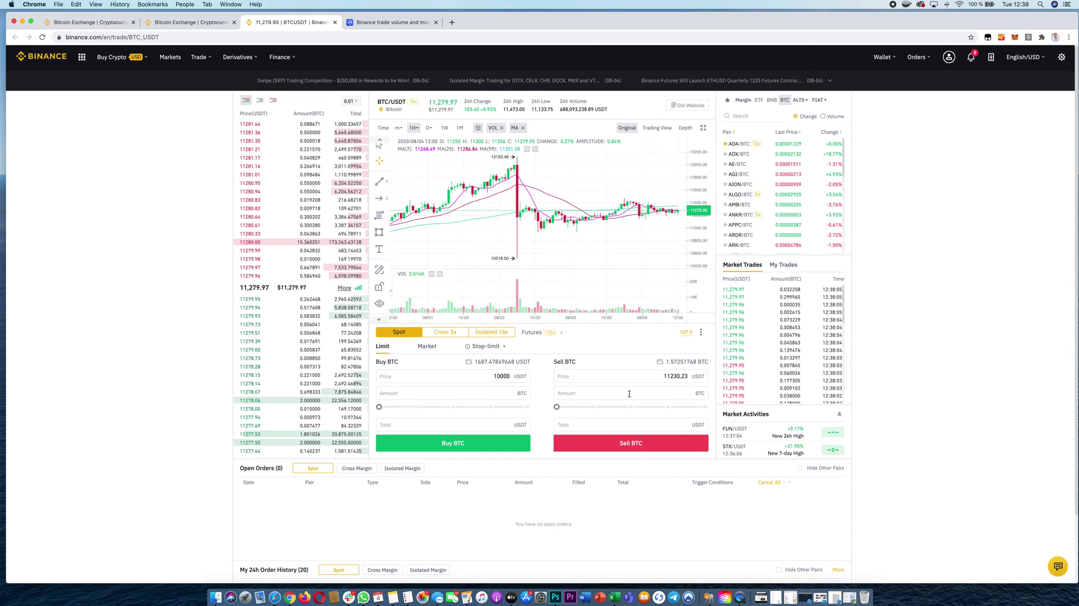
{"action": "left_click", "coordinate": [485, 346]}
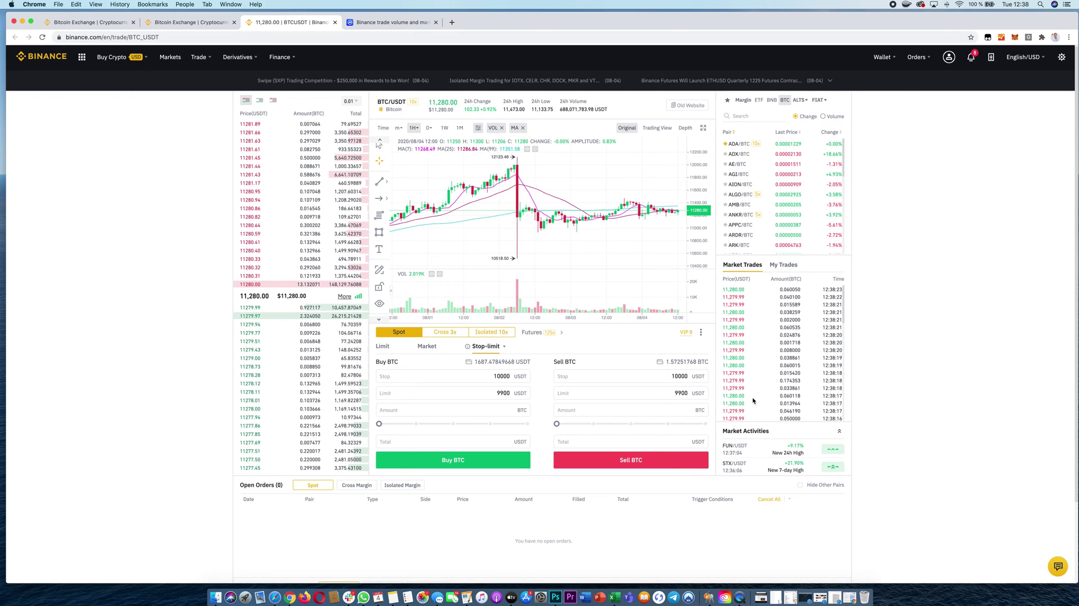
{"action": "left_click", "coordinate": [644, 393]}
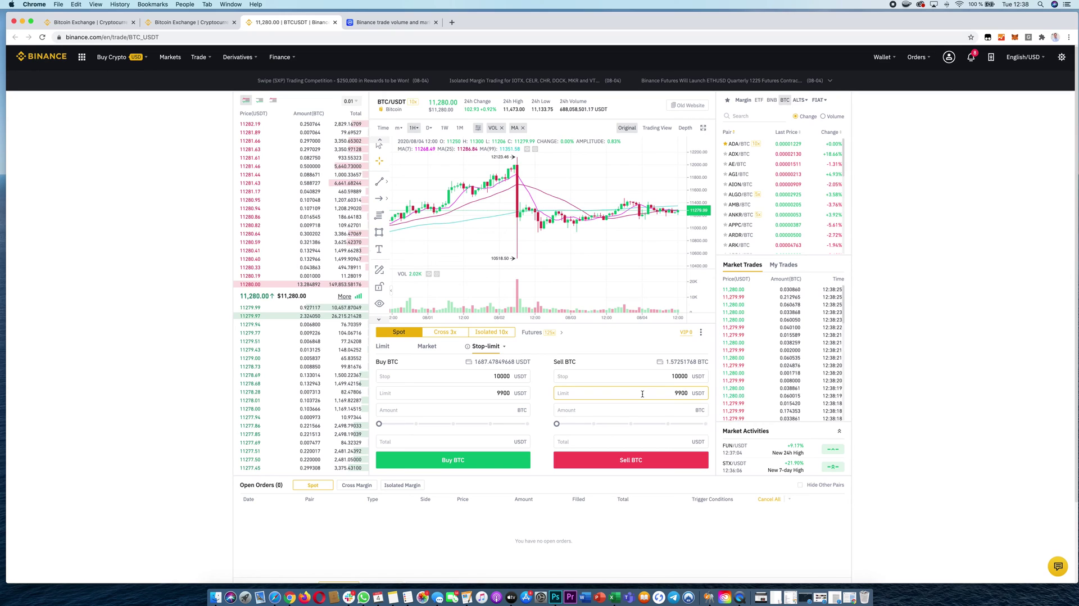
{"action": "left_click", "coordinate": [667, 377]}
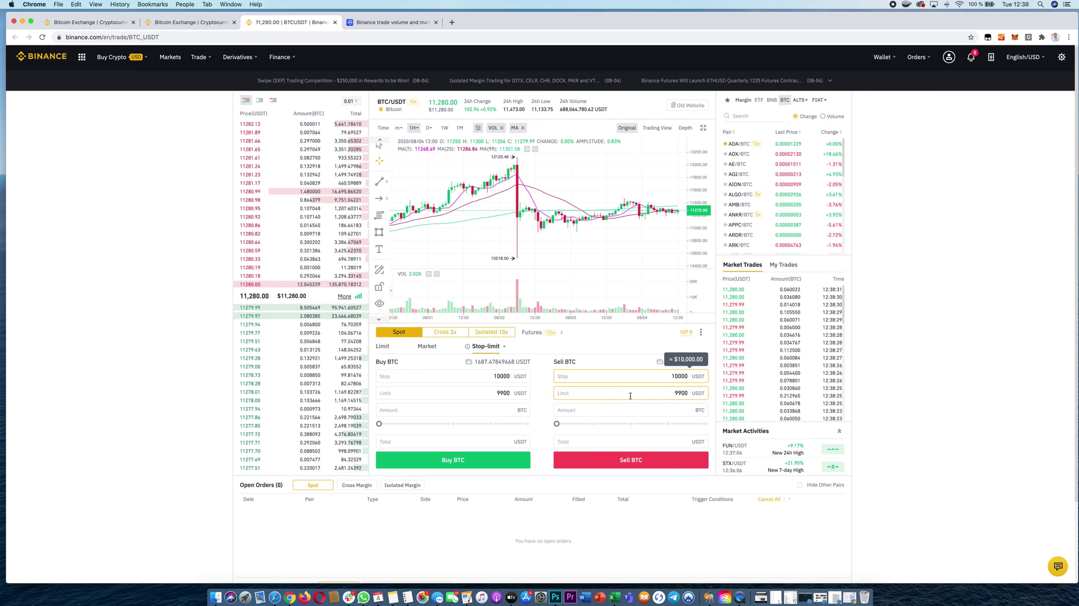
{"action": "key", "text": "Tab"}
{"action": "key", "text": "Tab"}
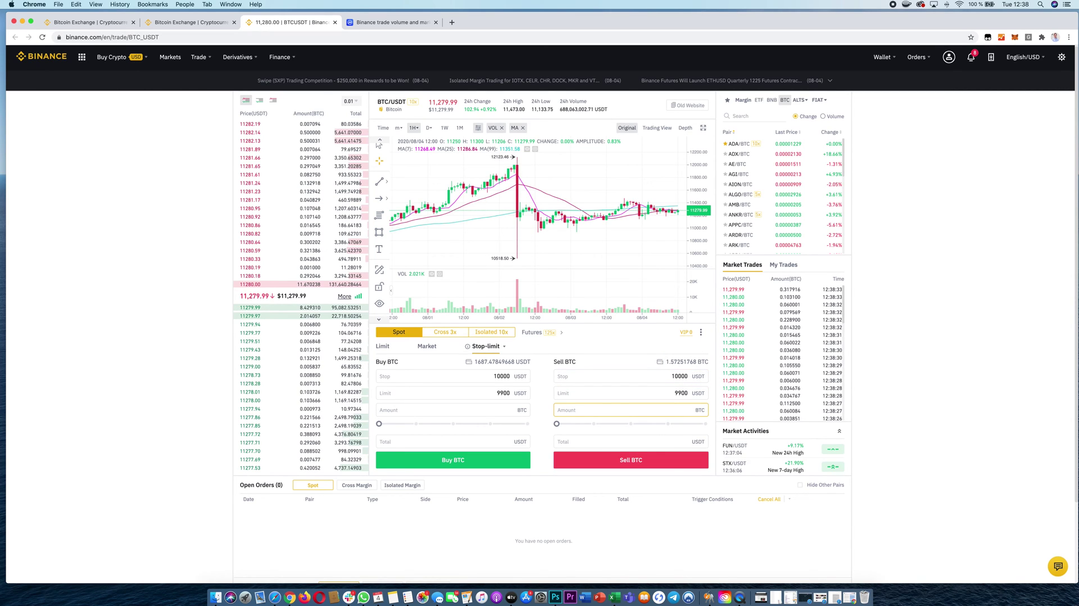
{"action": "type", "text": "1"}
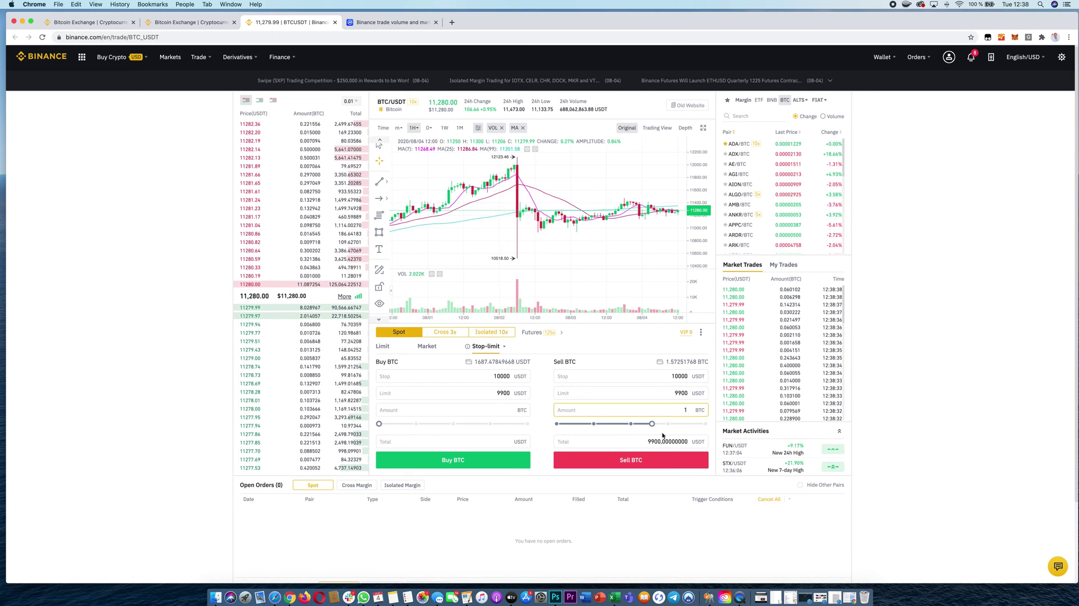
{"action": "left_click", "coordinate": [598, 465]}
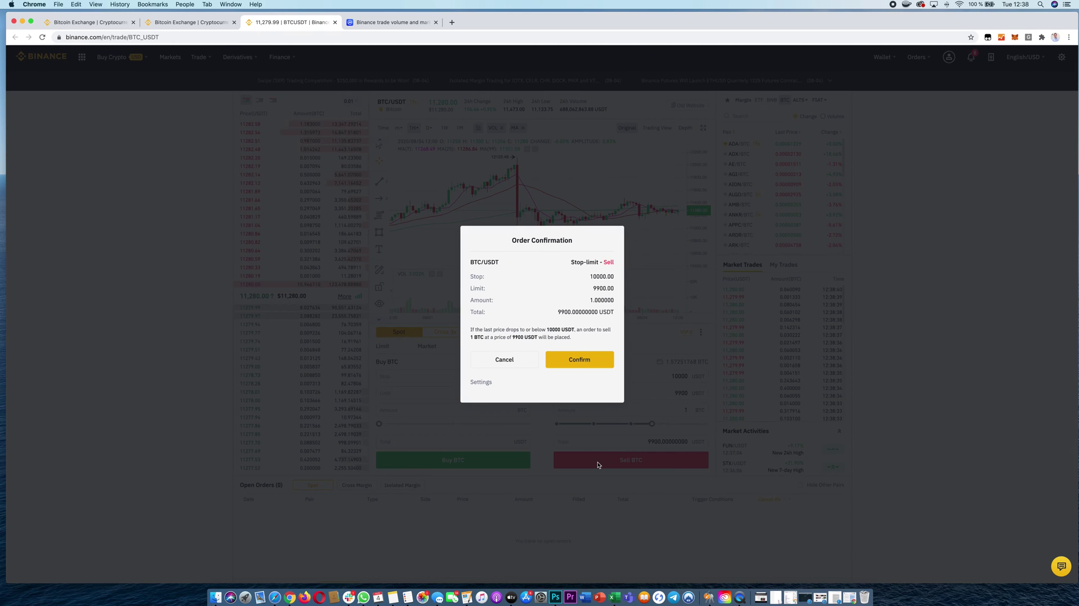
{"action": "left_click", "coordinate": [585, 363]}
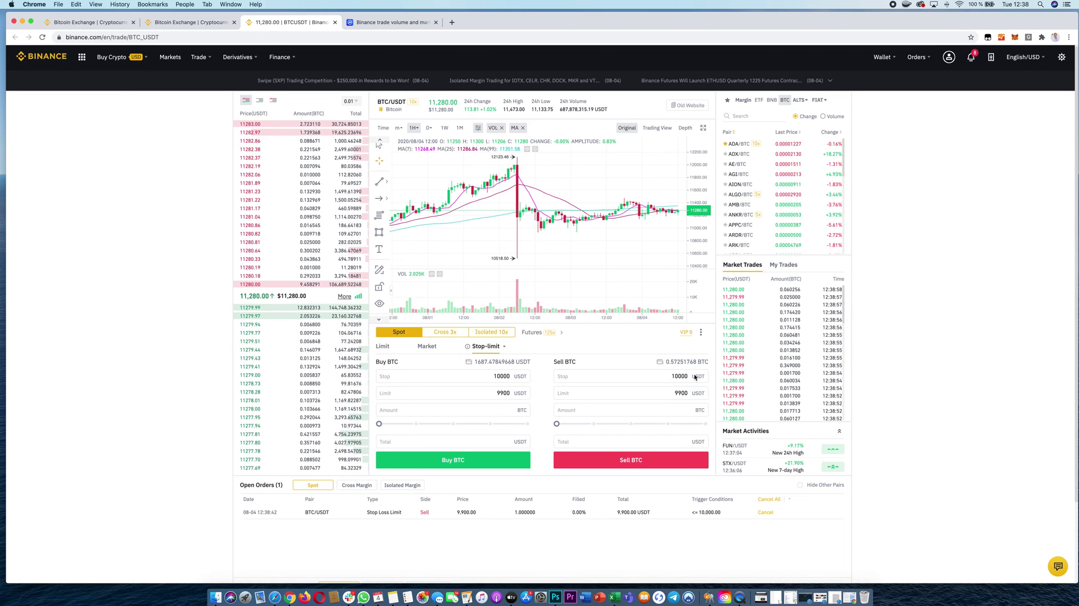
{"action": "left_click", "coordinate": [677, 376]}
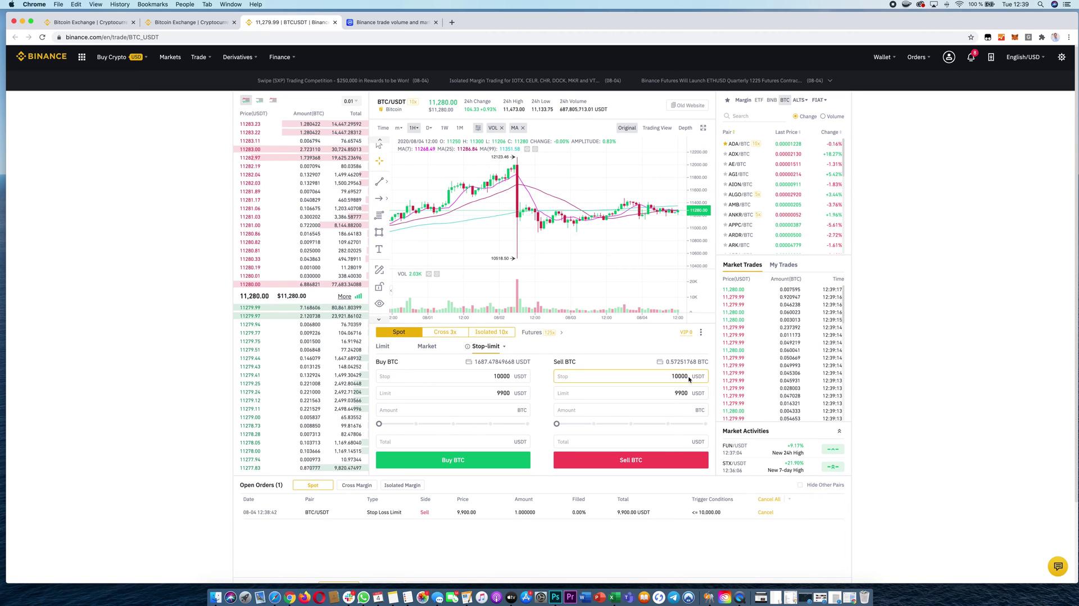
{"action": "scroll", "coordinate": [692, 379], "scroll_direction": "down", "scroll_amount": 1}
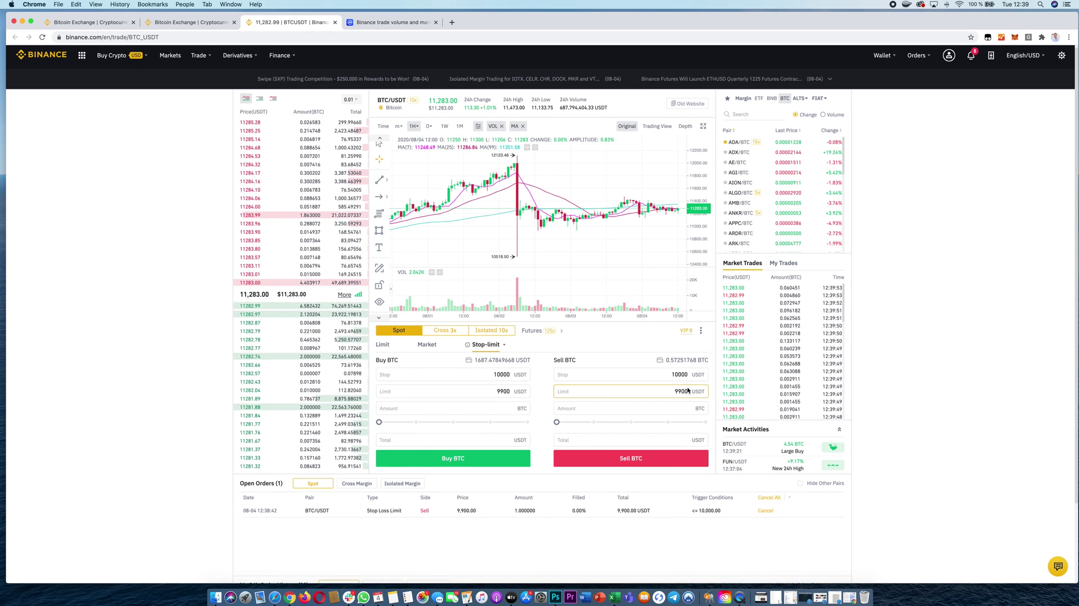
{"action": "double_click", "coordinate": [682, 391]}
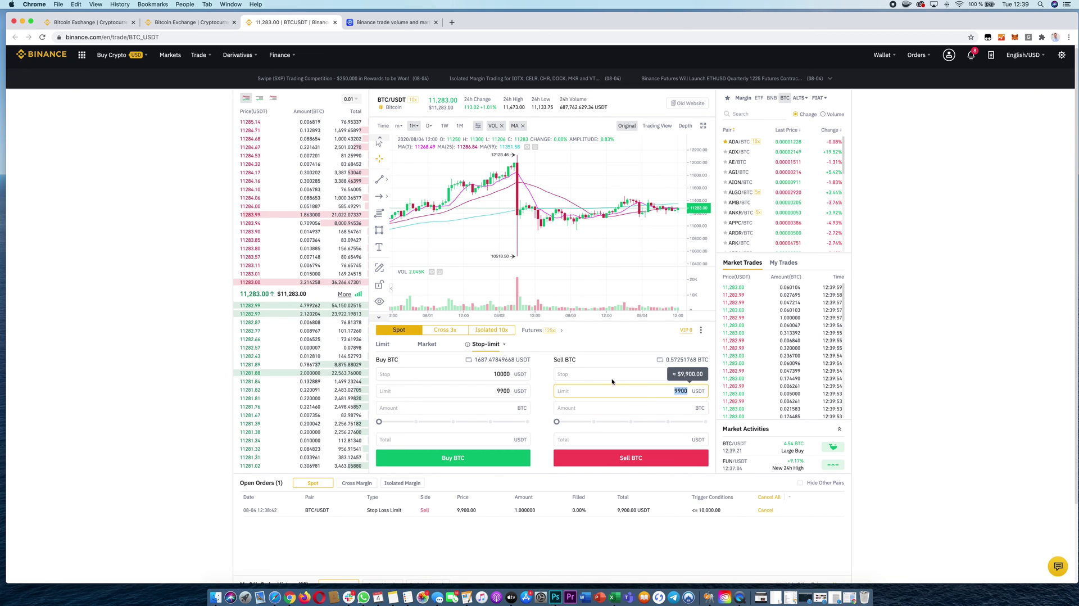
{"action": "scroll", "coordinate": [555, 182], "scroll_direction": "down", "scroll_amount": 3}
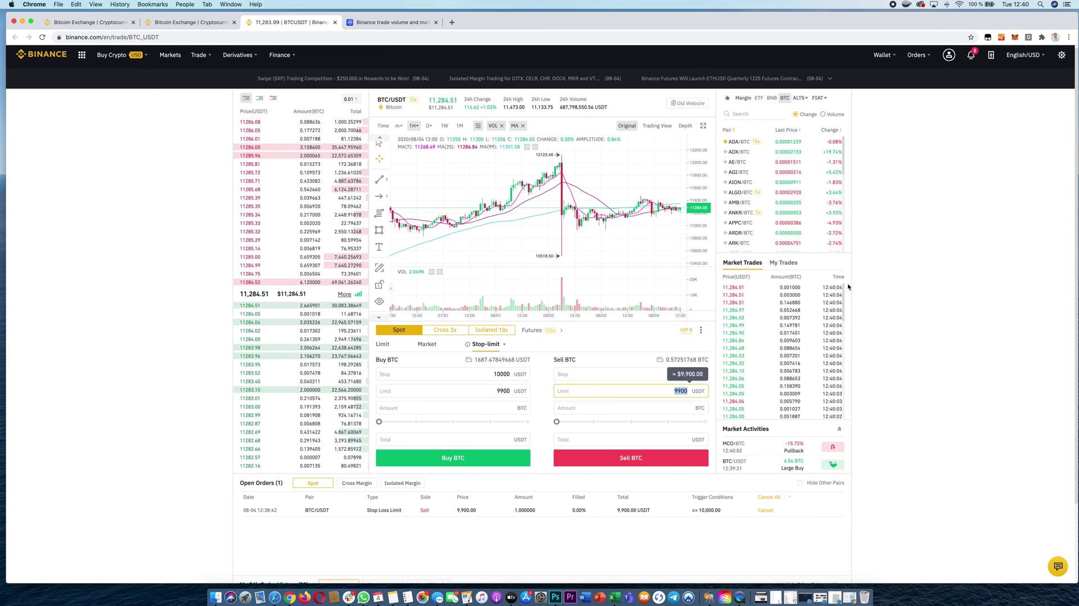
{"action": "key", "text": "super+Tab"}
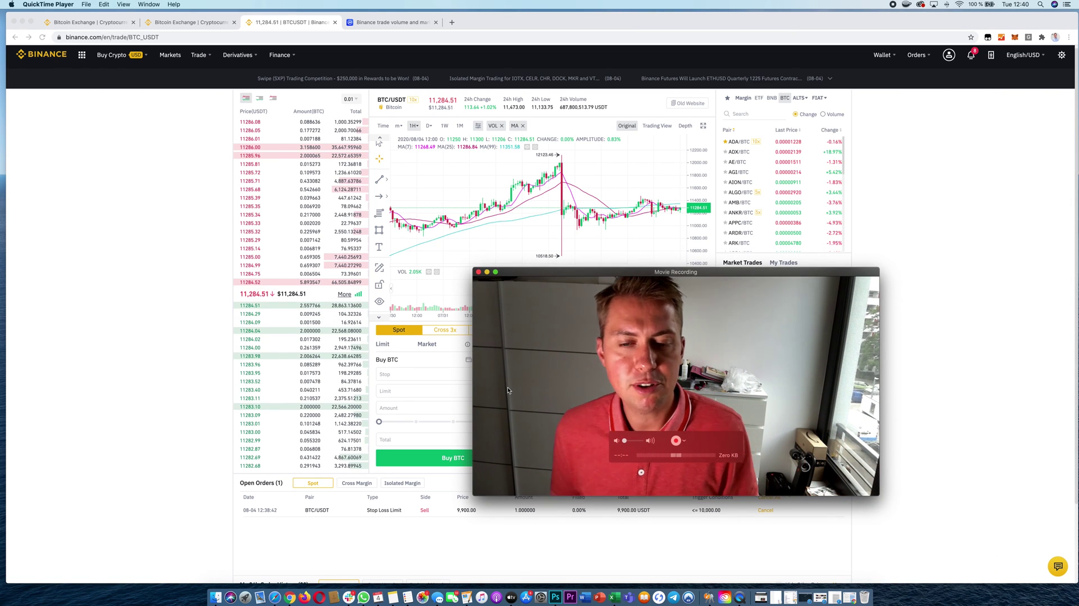